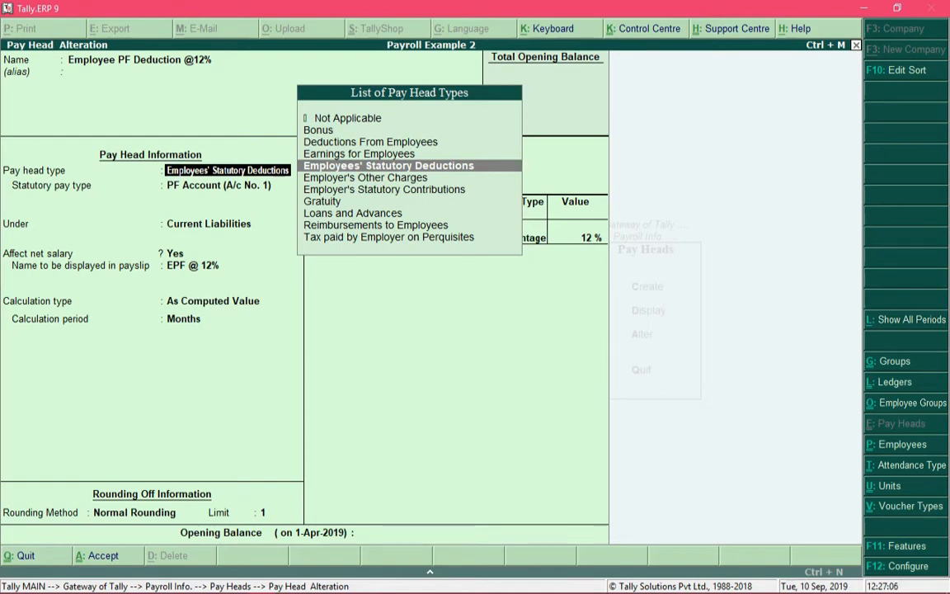
# Confirm the PF deduction as Employees' Statutory Deductions, PF Account (A/c No. 1), under Current Liabilities, affecting net salary, with payslip name EPF @ 12%
pyautogui.press('Return')
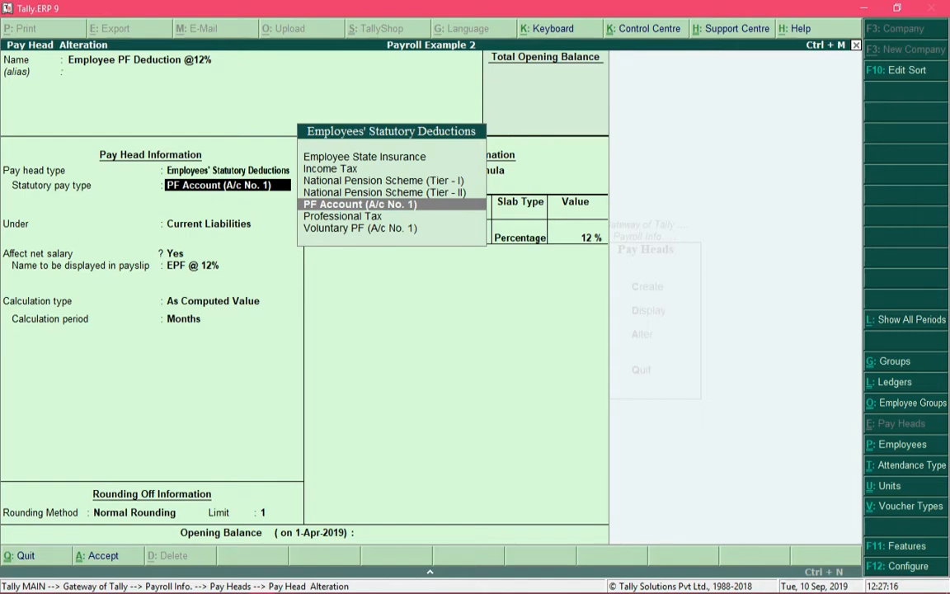
pyautogui.press('Return')
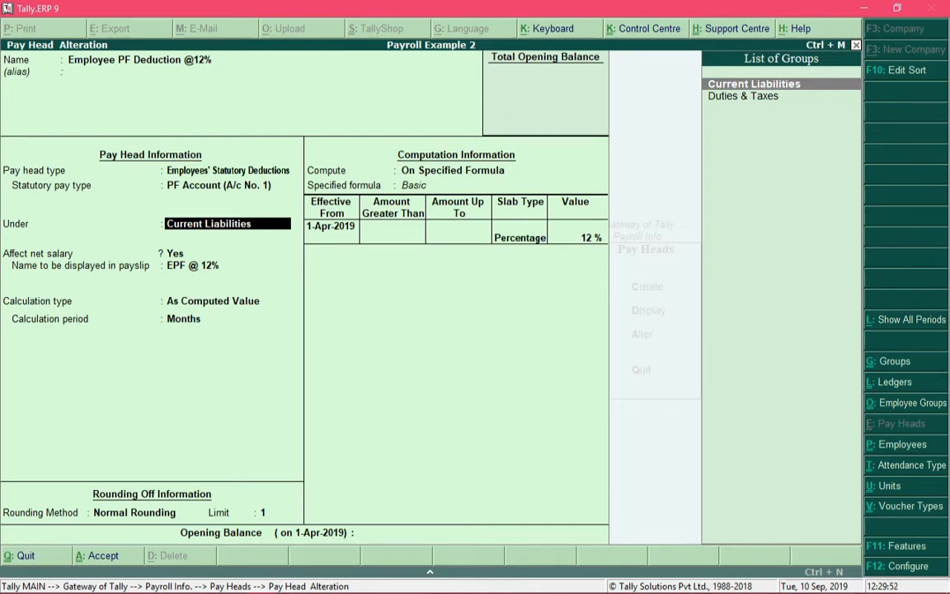
pyautogui.press('Return')
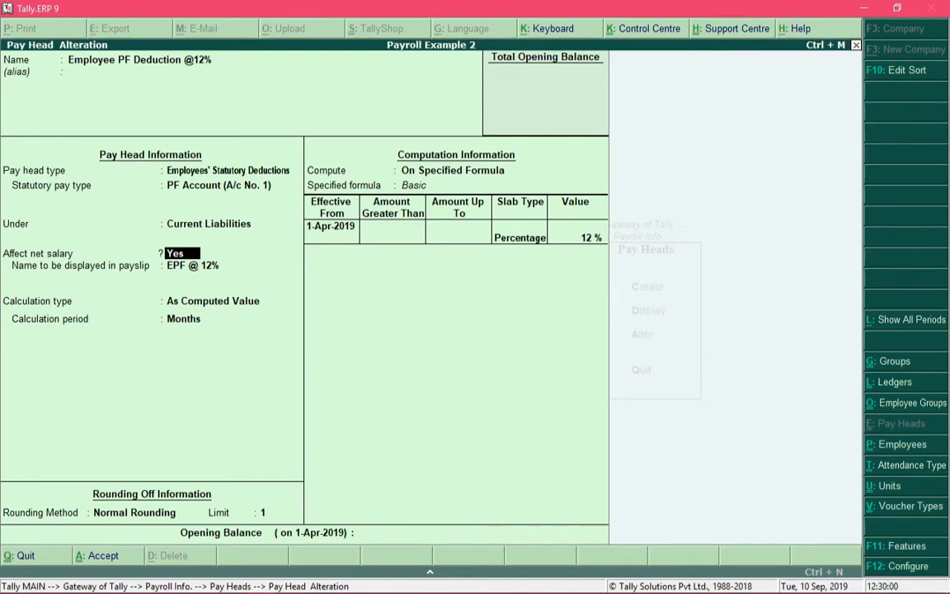
pyautogui.press('Return')
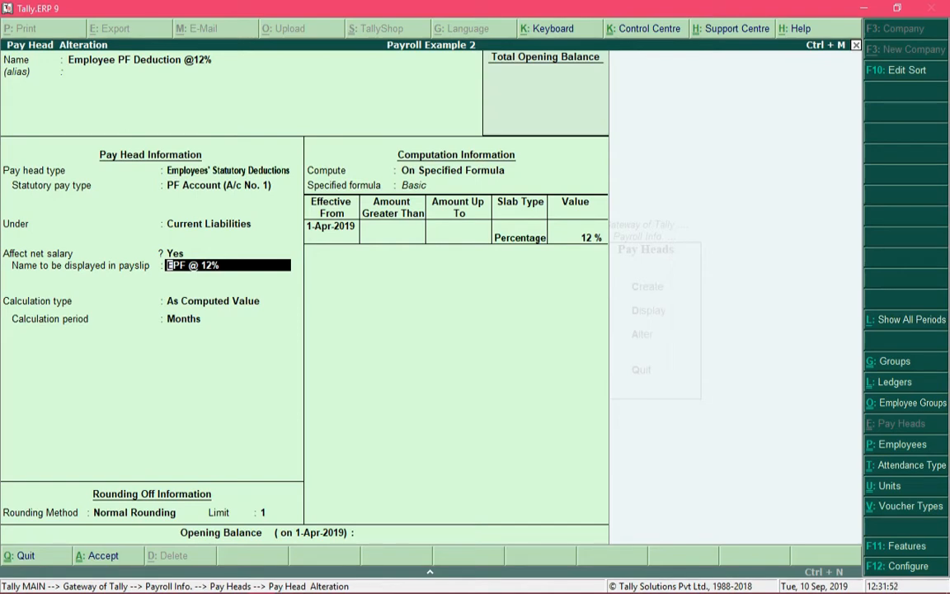
pyautogui.press('Return')
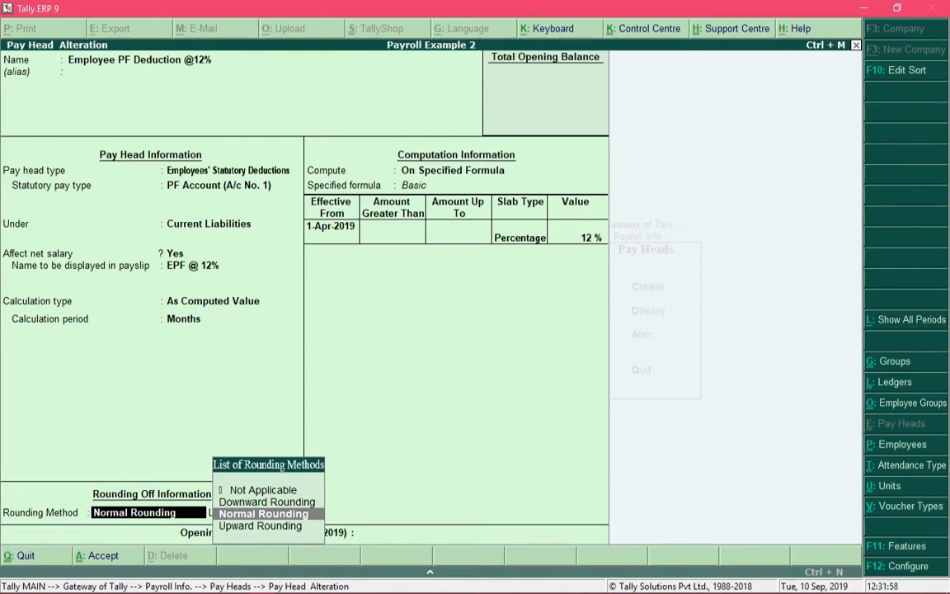
# Keep Normal Rounding with limit 1 for the PF deduction and compute it on a specified formula containing only Basic
pyautogui.press('Return')
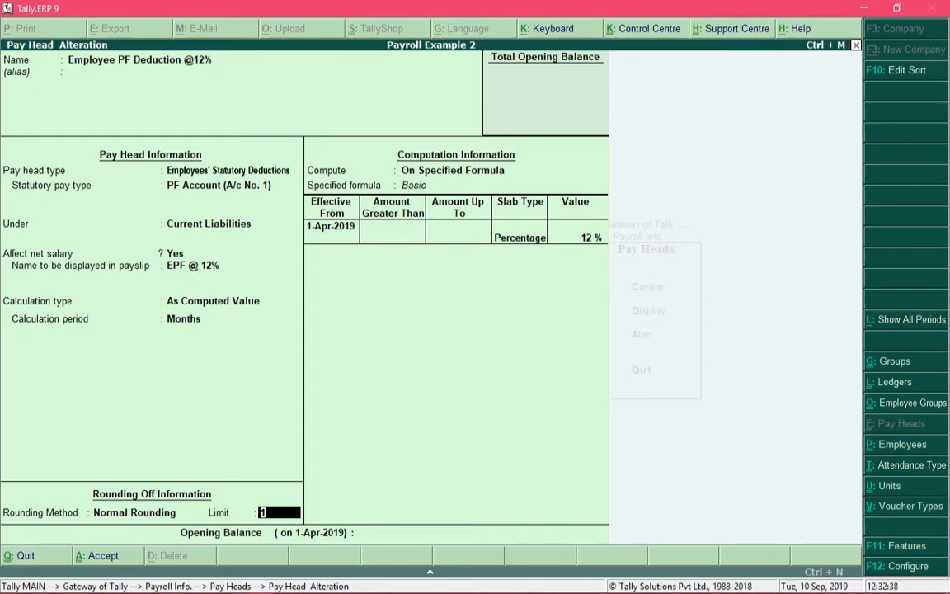
pyautogui.press('Return')
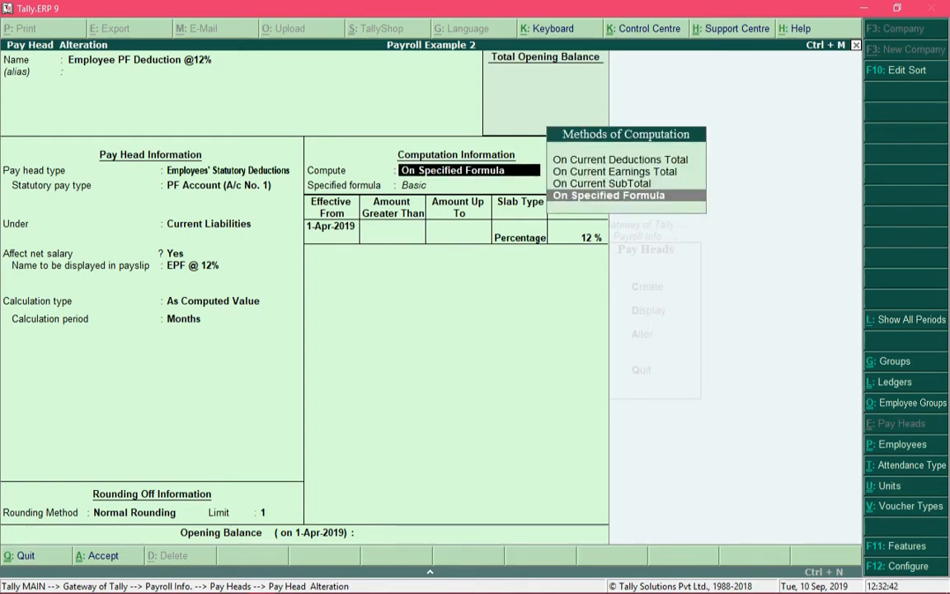
pyautogui.press('Return')
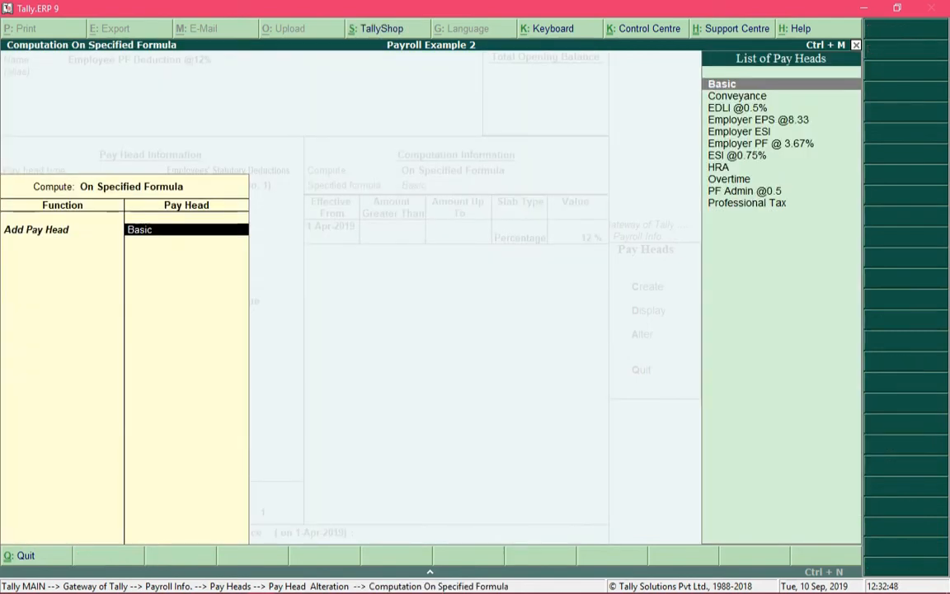
pyautogui.press('Return')
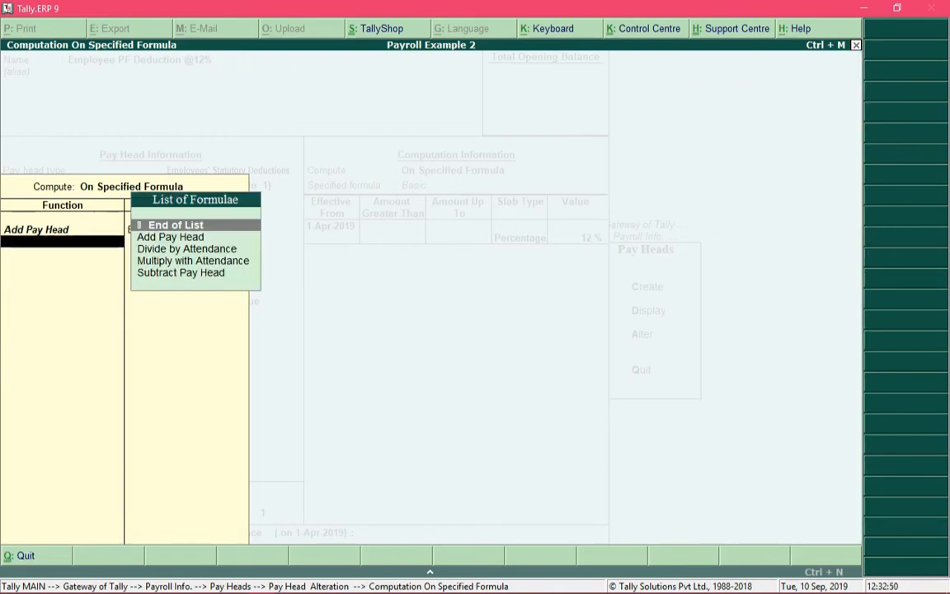
pyautogui.press('Return')
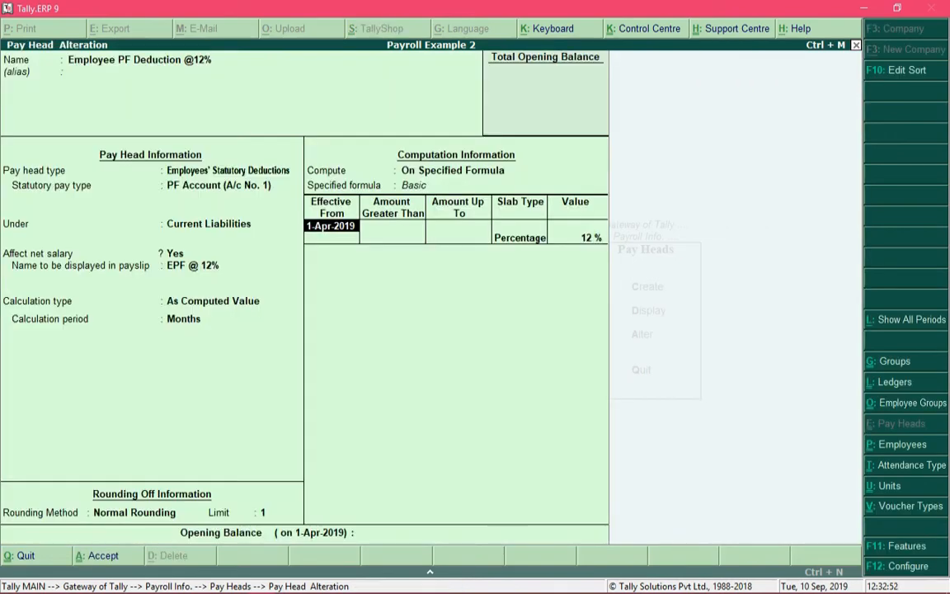
# Confirm the PF slab as 12 percent effective from 1-Apr-2019 and finish the pay head with a blank opening balance
pyautogui.press('Return')
pyautogui.press('Return')
pyautogui.press('Return')
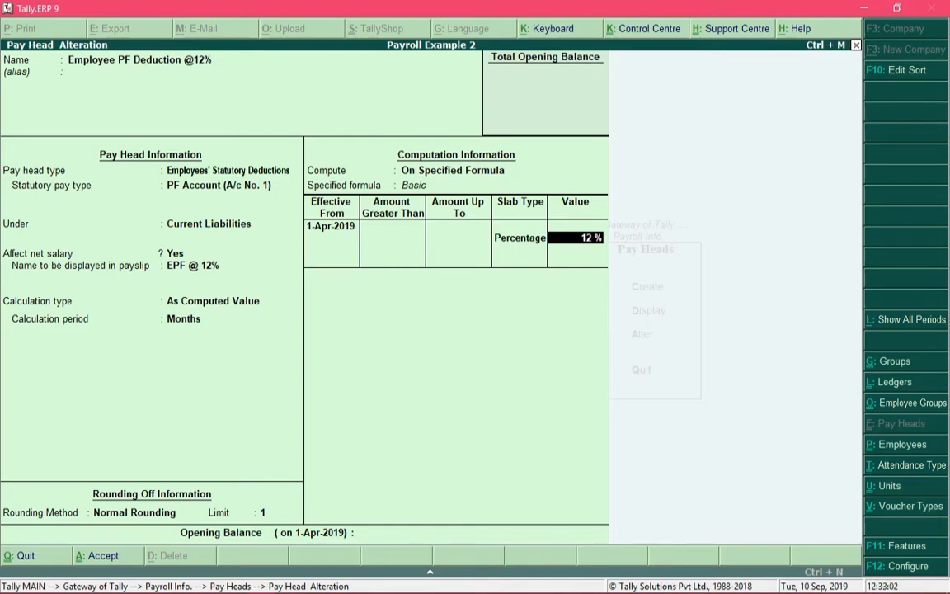
pyautogui.press('Return')
pyautogui.press('Return')
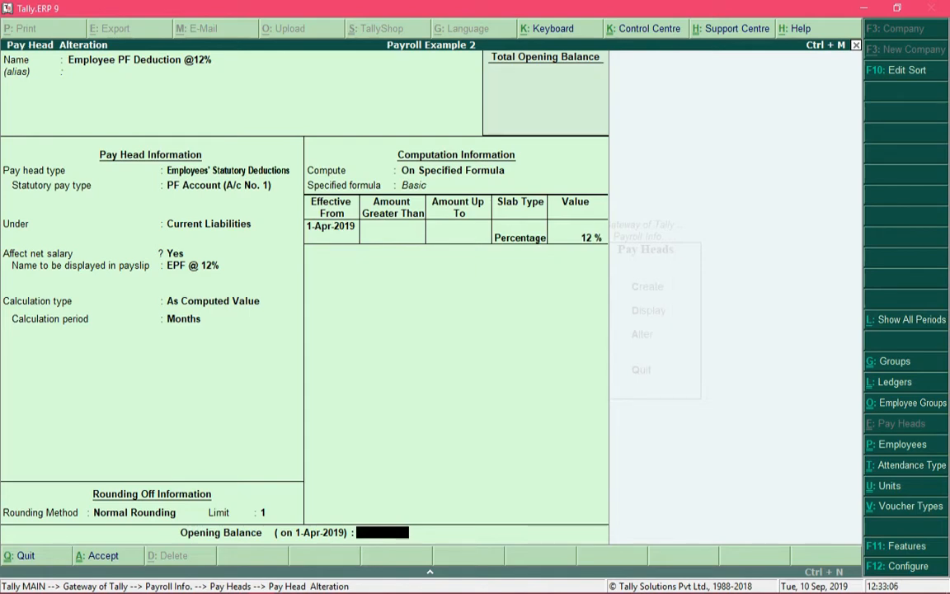
pyautogui.press('Return')
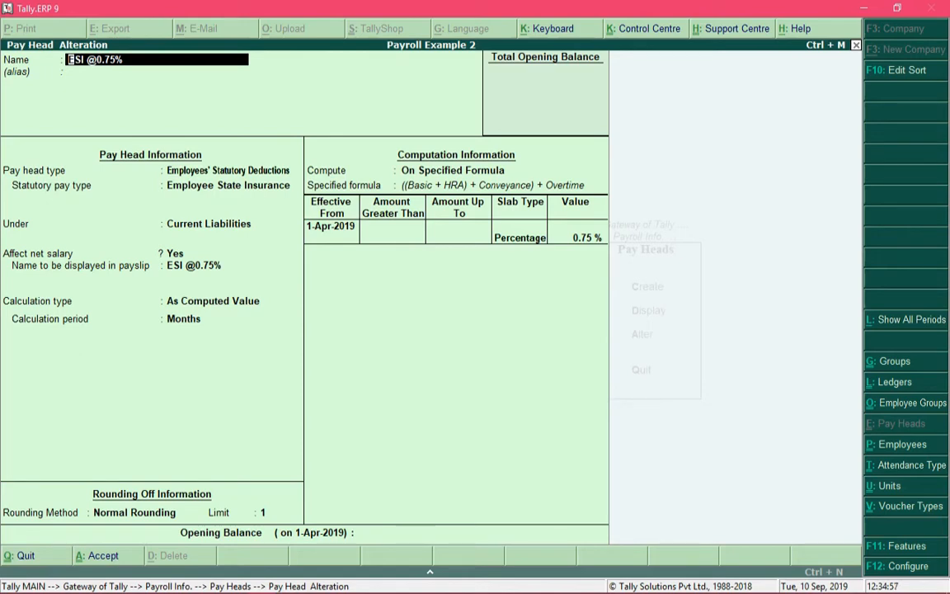
# Confirm the ESI @0.75% pay head without an alias, as Employees' Statutory Deductions with statutory pay type Employee State Insurance
pyautogui.press('End')
pyautogui.press('Return')
pyautogui.press('Return')
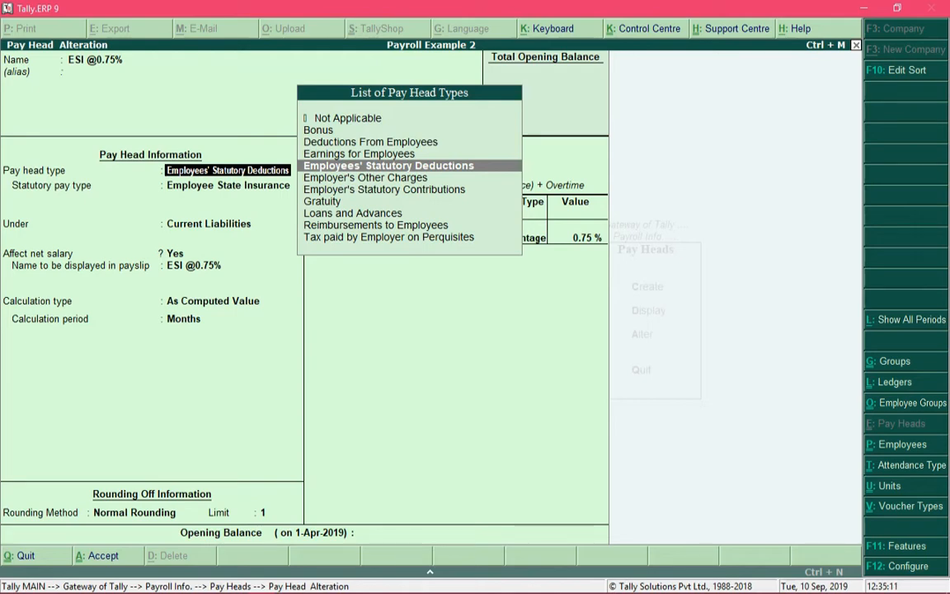
pyautogui.press('Return')
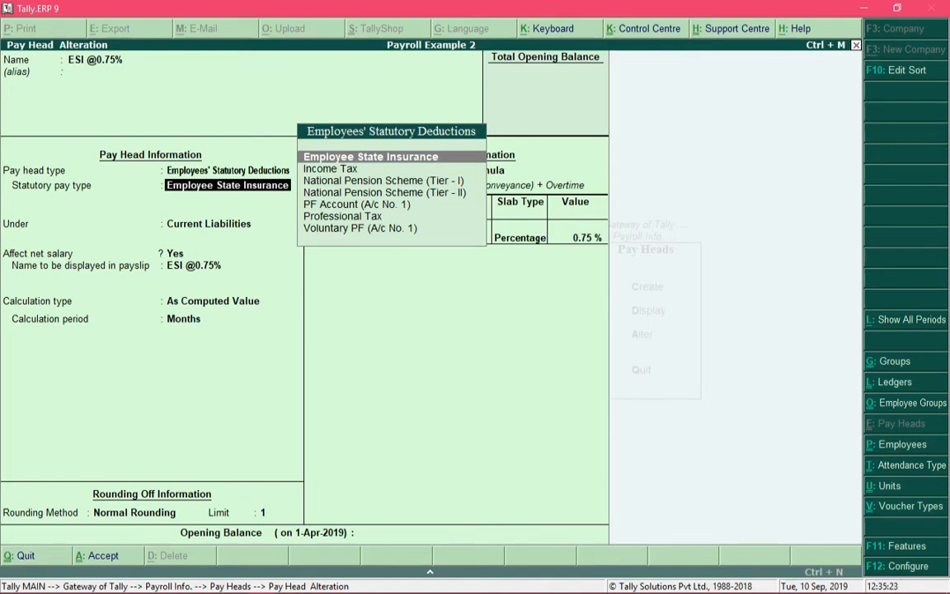
pyautogui.press('Return')
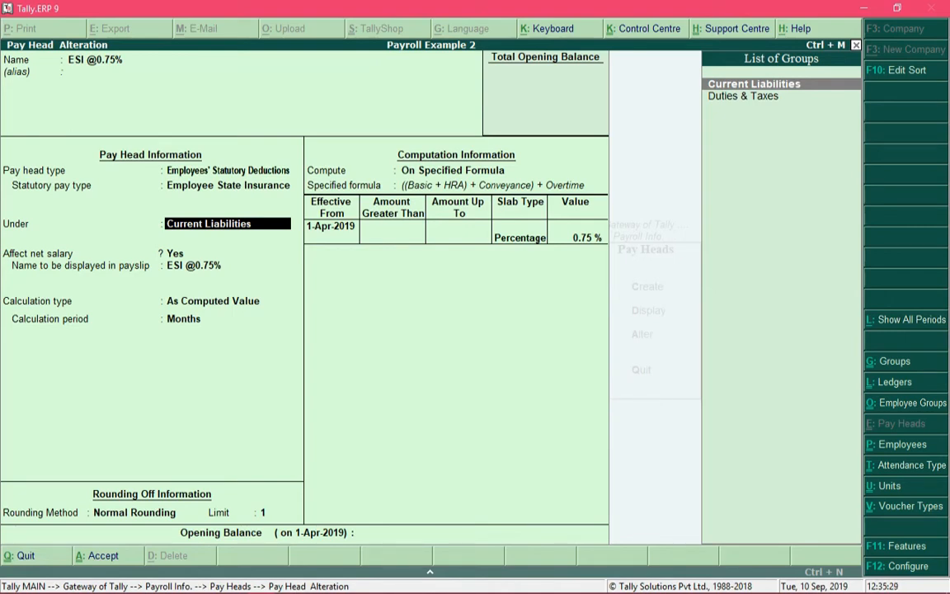
# Keep ESI under Current Liabilities, affecting net salary, with payslip name ESI @0.75% and Normal Rounding with limit 1
pyautogui.press('Return')
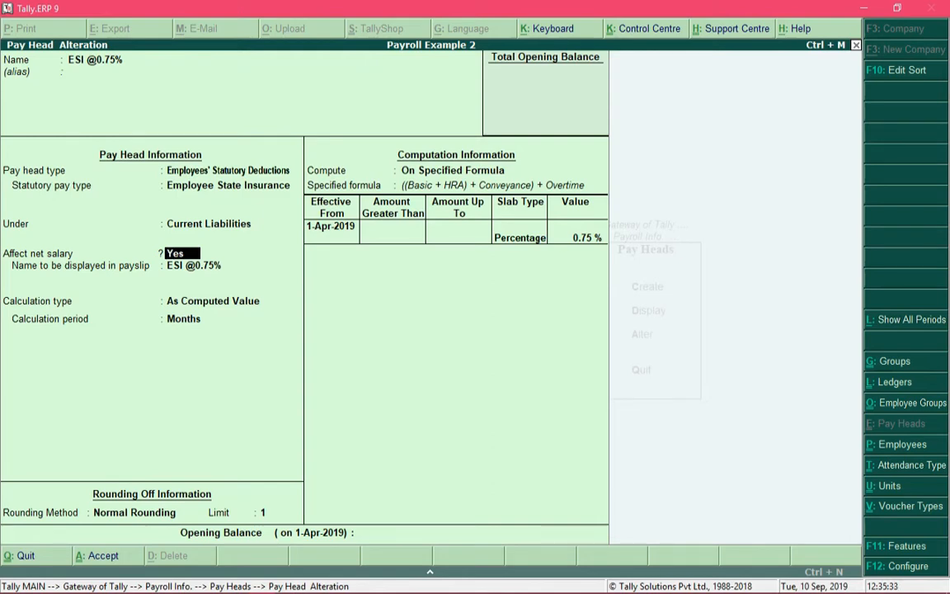
pyautogui.press('Return')
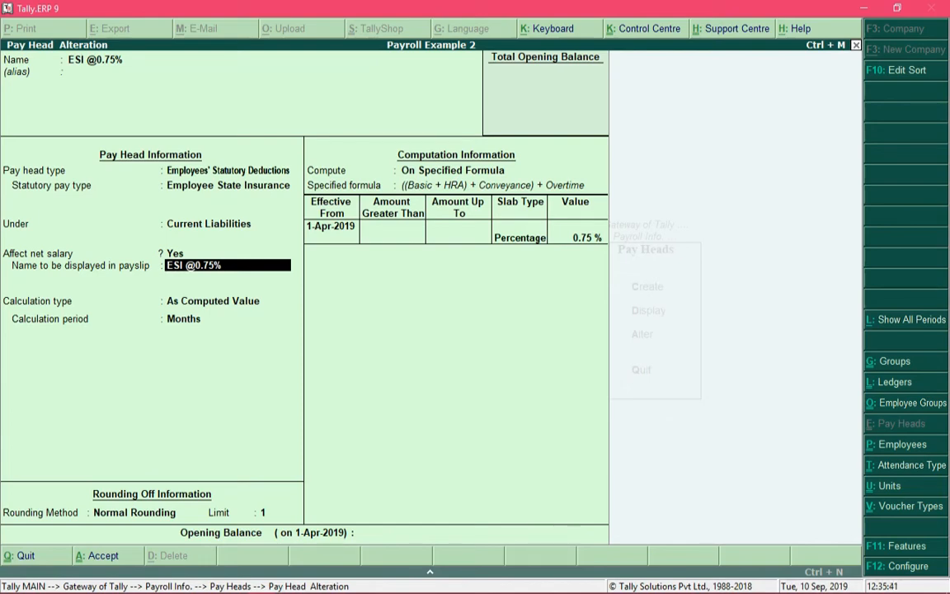
pyautogui.press('Return')
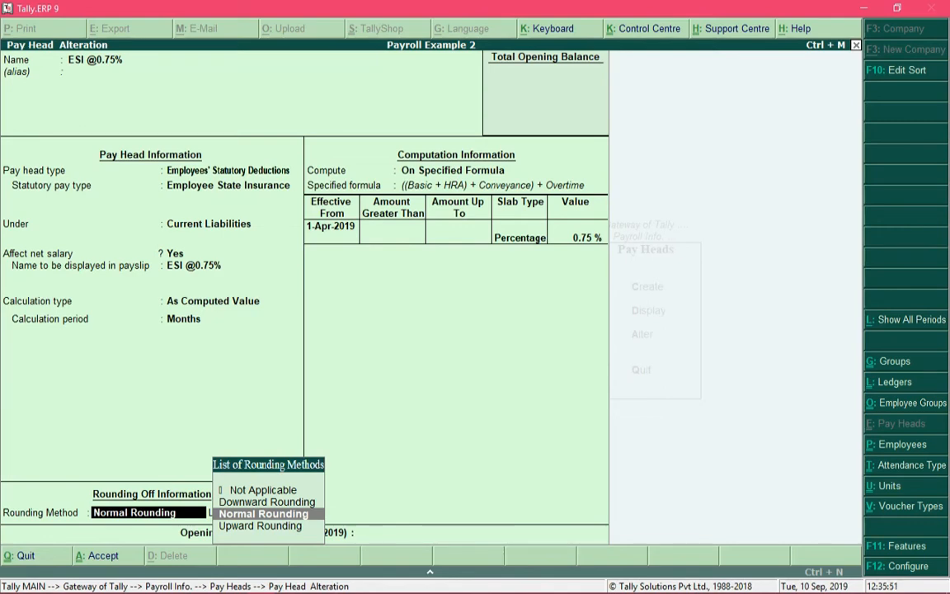
pyautogui.press('Return')
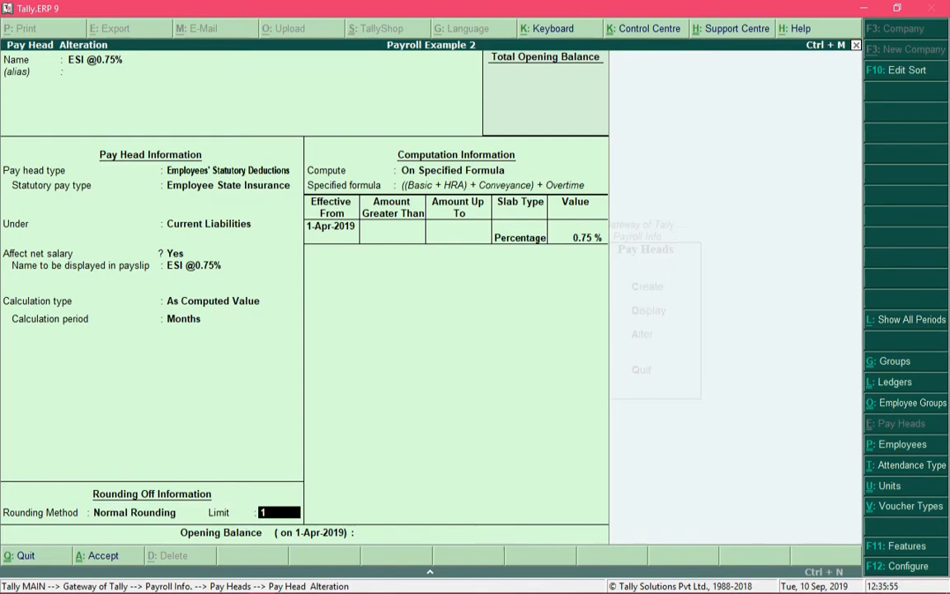
pyautogui.press('Return')
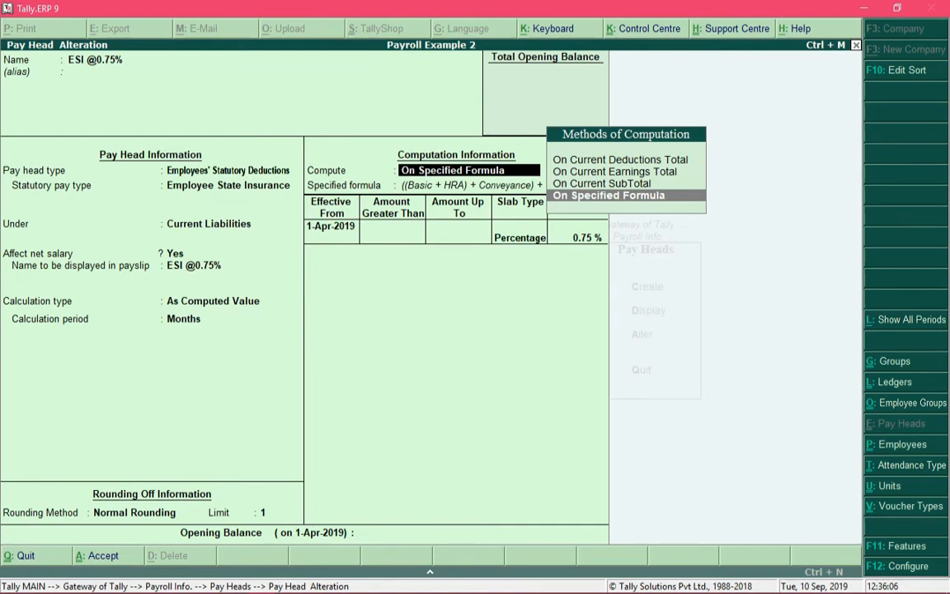
# Compute ESI on a specified formula that adds the pay heads Basic, HRA, Conveyance and Overtime
pyautogui.press('Return')
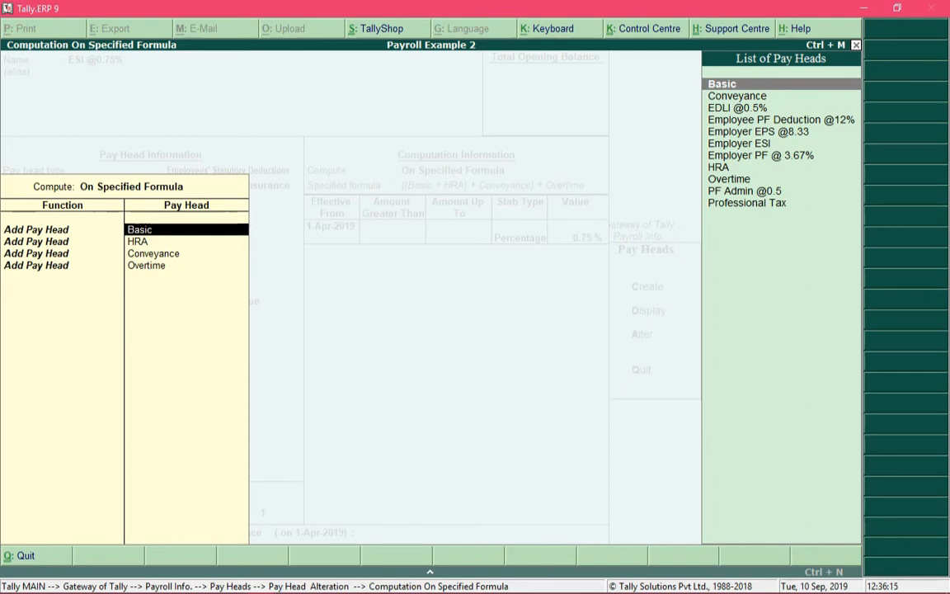
pyautogui.press('Return')
pyautogui.press('Return')
pyautogui.press('Return')
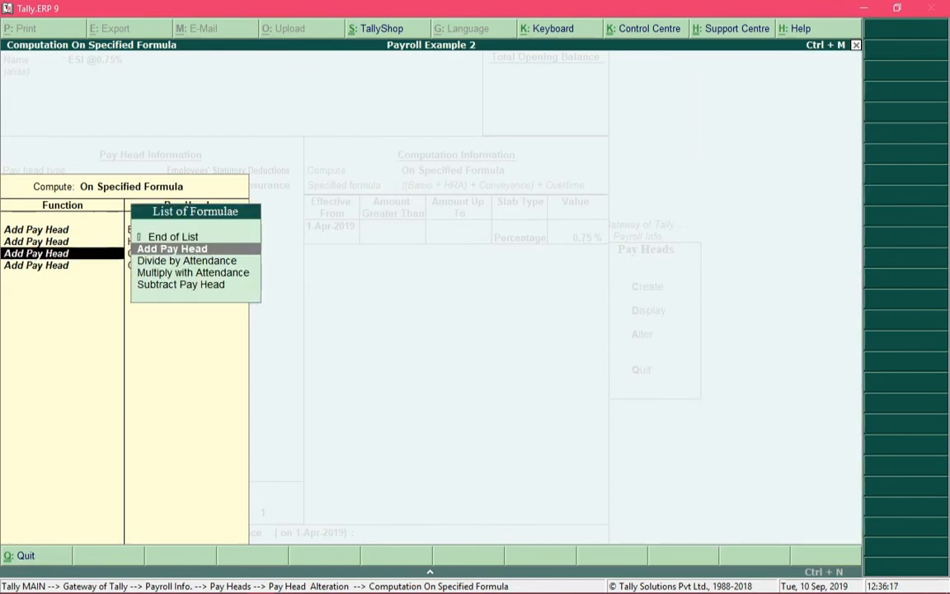
pyautogui.press('Return')
pyautogui.press('Return')
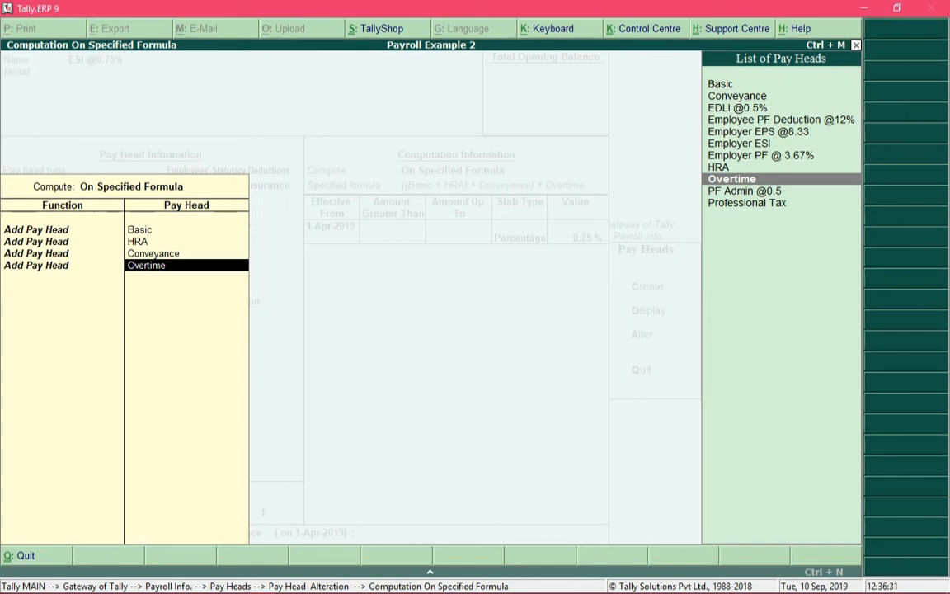
pyautogui.press('Return')
pyautogui.press('Return')
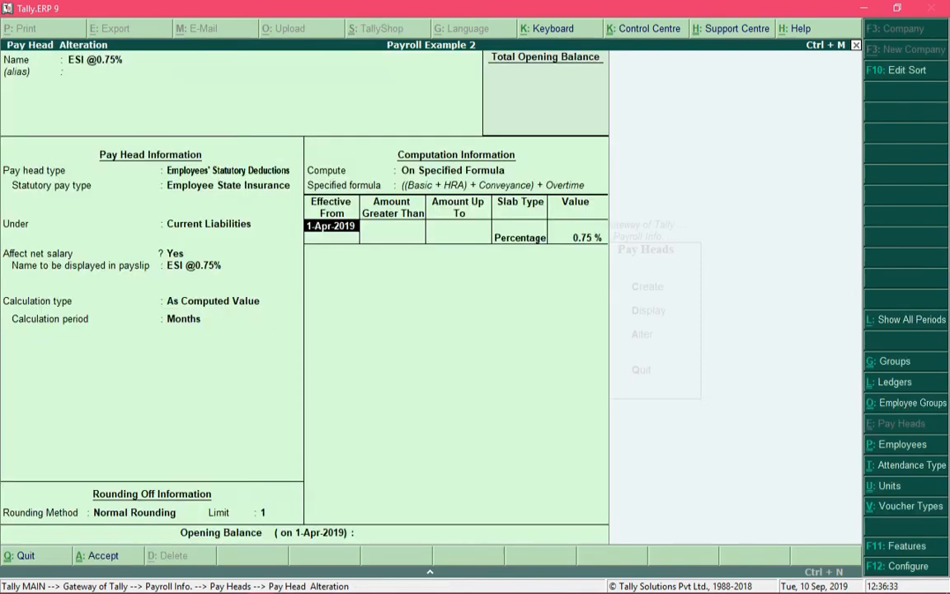
# Confirm the ESI slab as 0.75 percent effective from 1-Apr-2019 and finish the pay head with a blank opening balance
pyautogui.press('Return')
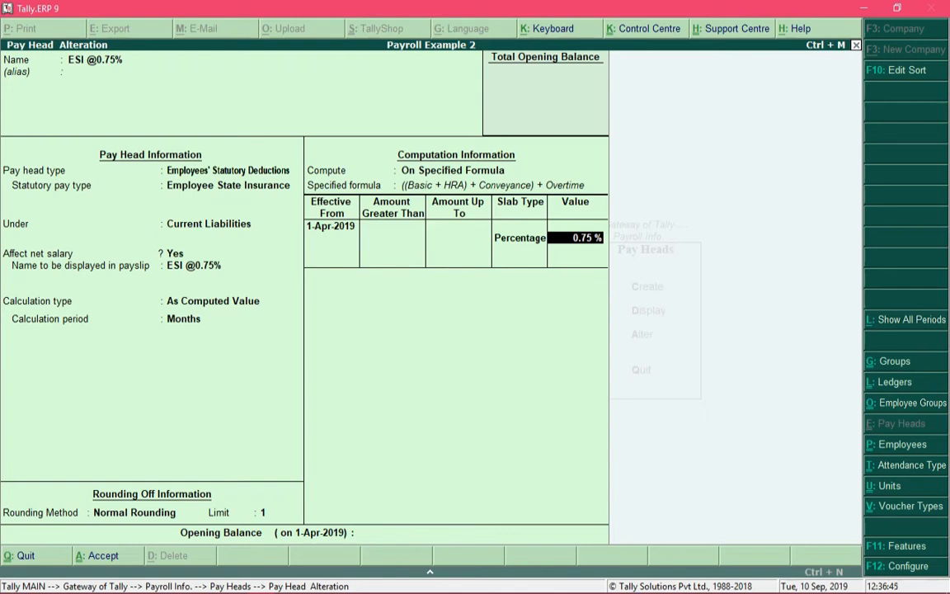
pyautogui.press('Return')
pyautogui.press('Return')
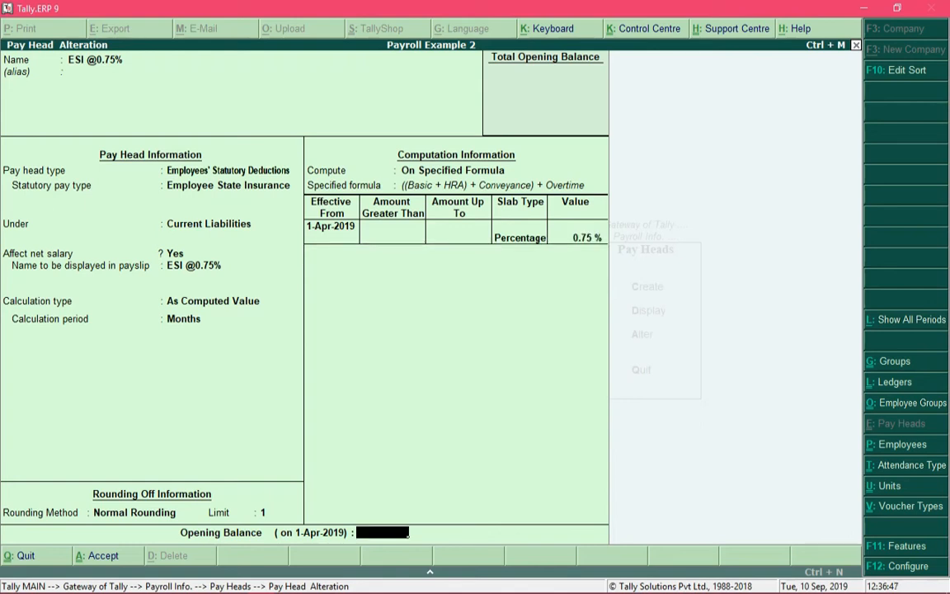
pyautogui.press('Return')
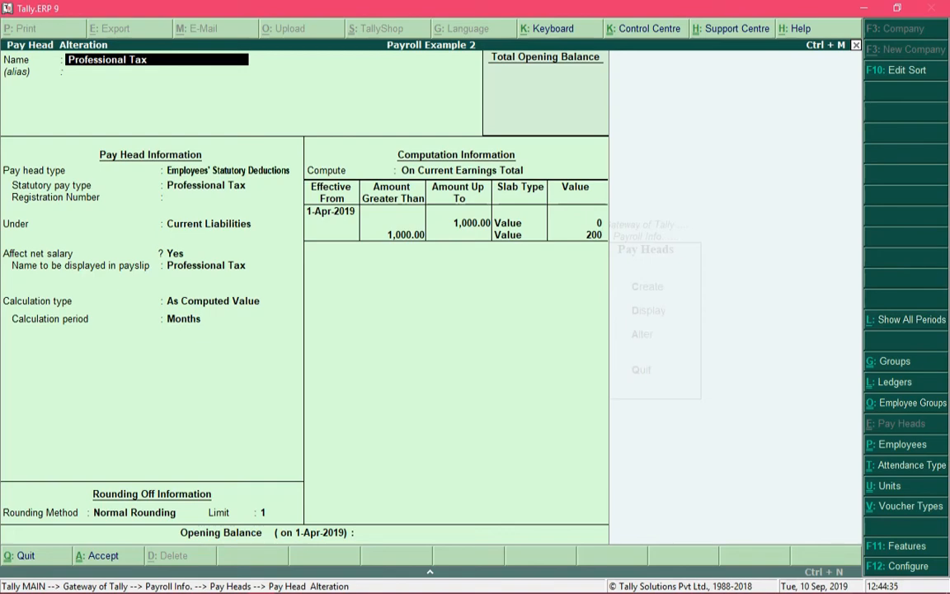
# Confirm the Professional Tax pay head without an alias, as Employees' Statutory Deductions with statutory pay type Professional Tax
pyautogui.press('Return')
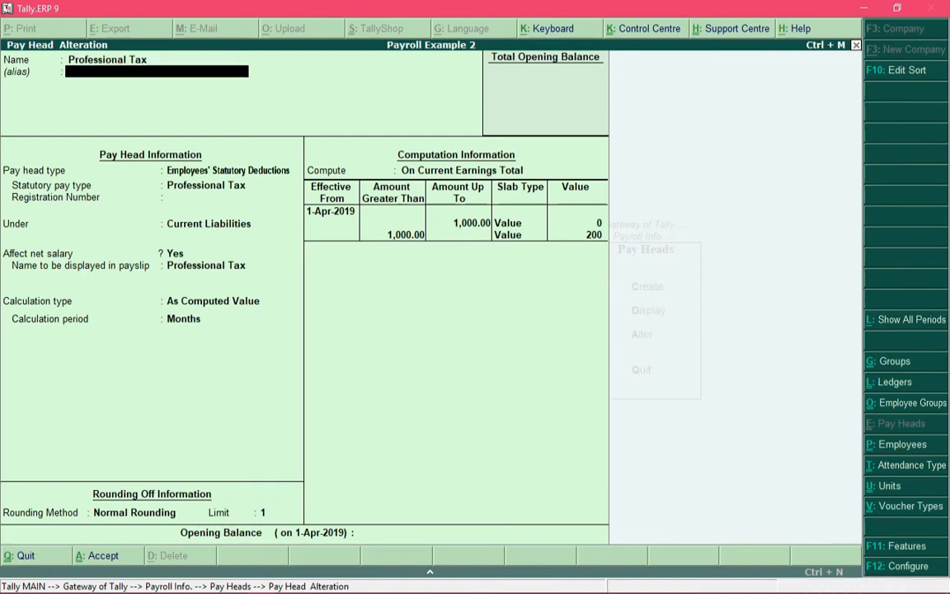
pyautogui.press('Return')
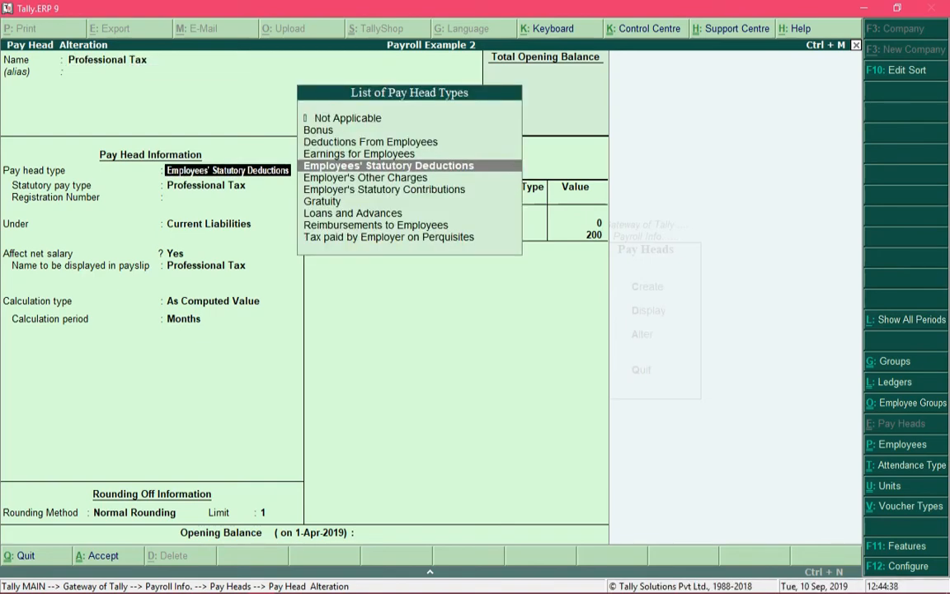
pyautogui.press('Return')
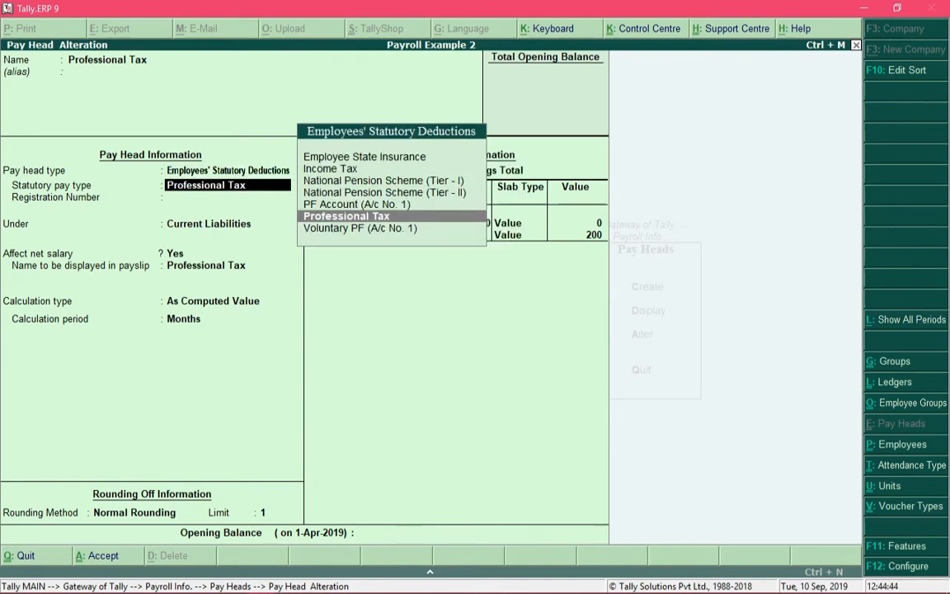
pyautogui.press('Return')
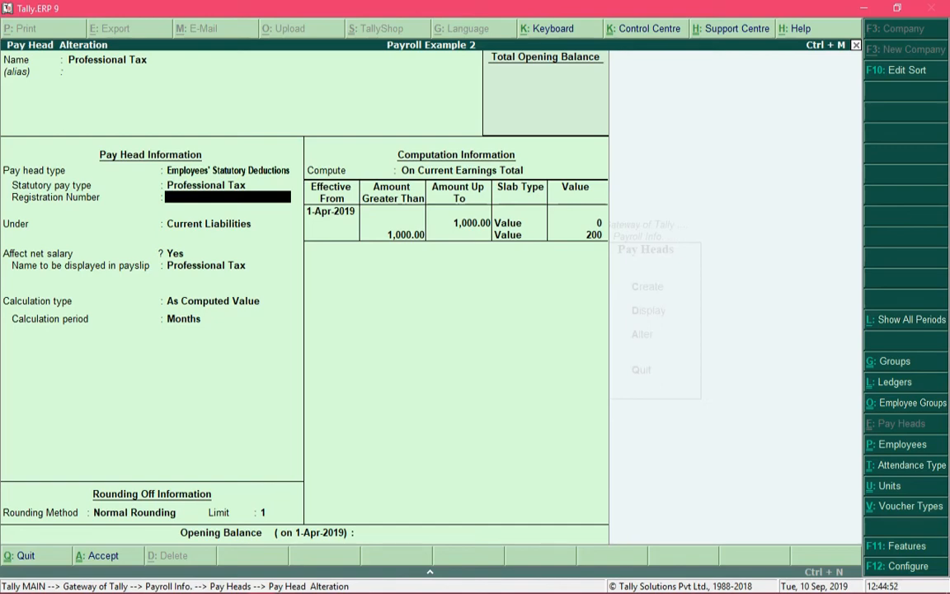
# Leave Professional Tax's registration number blank and keep it under Current Liabilities, affecting net salary, with payslip name Professional Tax
pyautogui.press('Return')
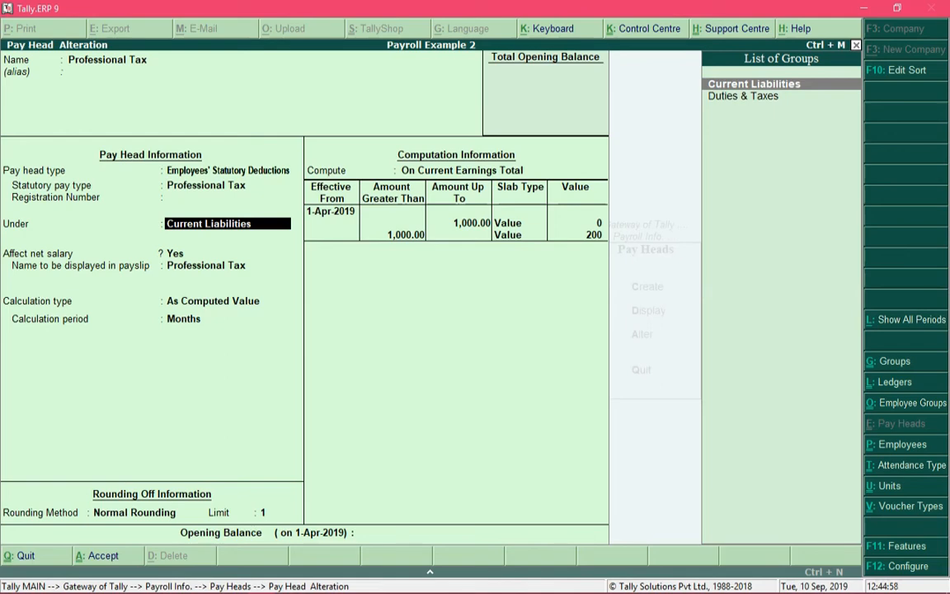
pyautogui.press('Return')
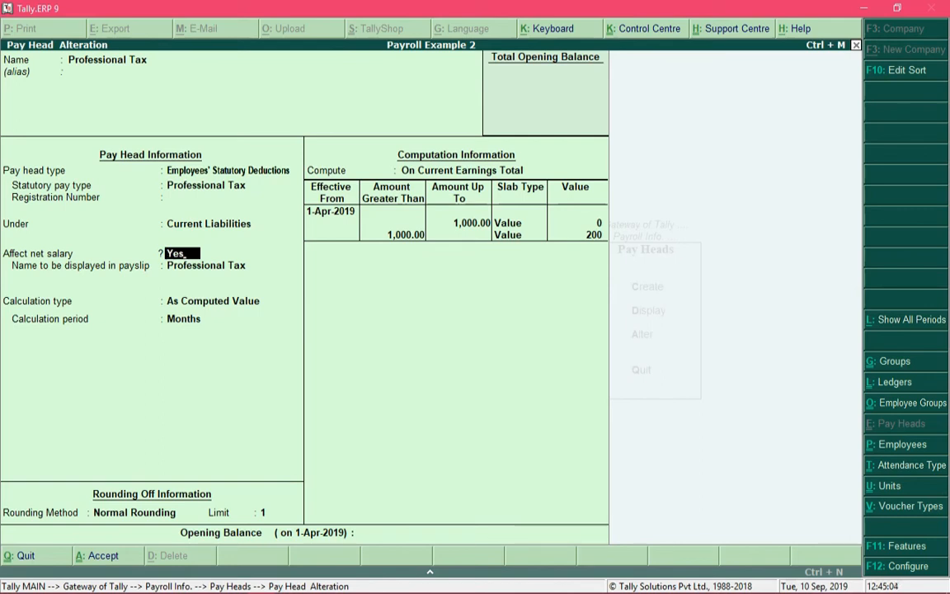
pyautogui.press('Return')
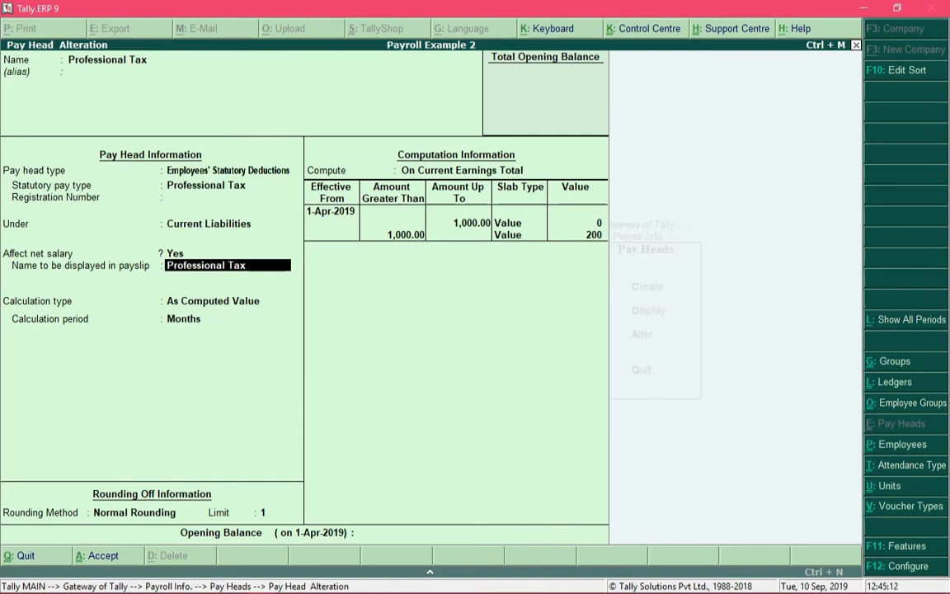
pyautogui.press('Return')
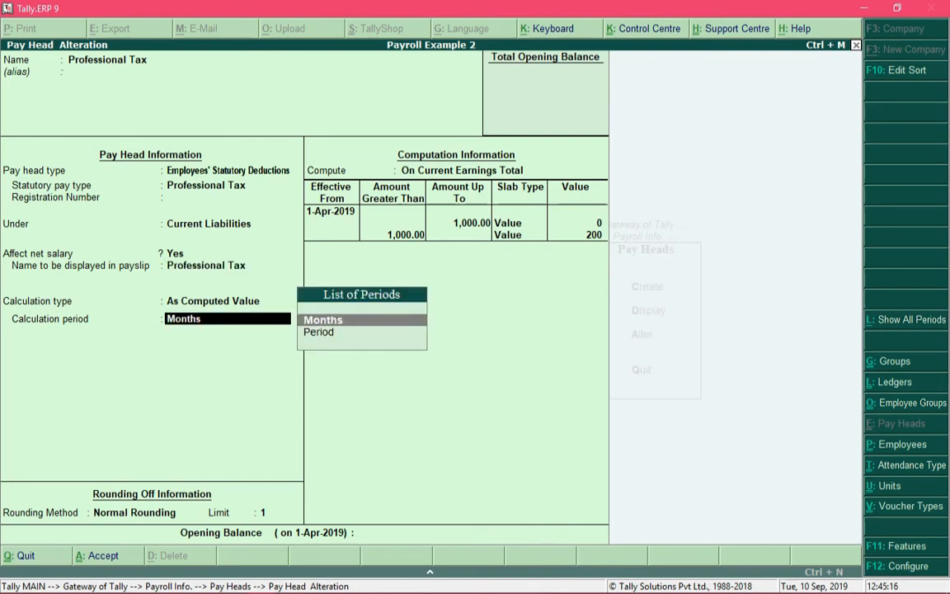
# Keep the Professional Tax calculation period as Months and the rounding method as Normal Rounding with limit 1
pyautogui.press('Return')
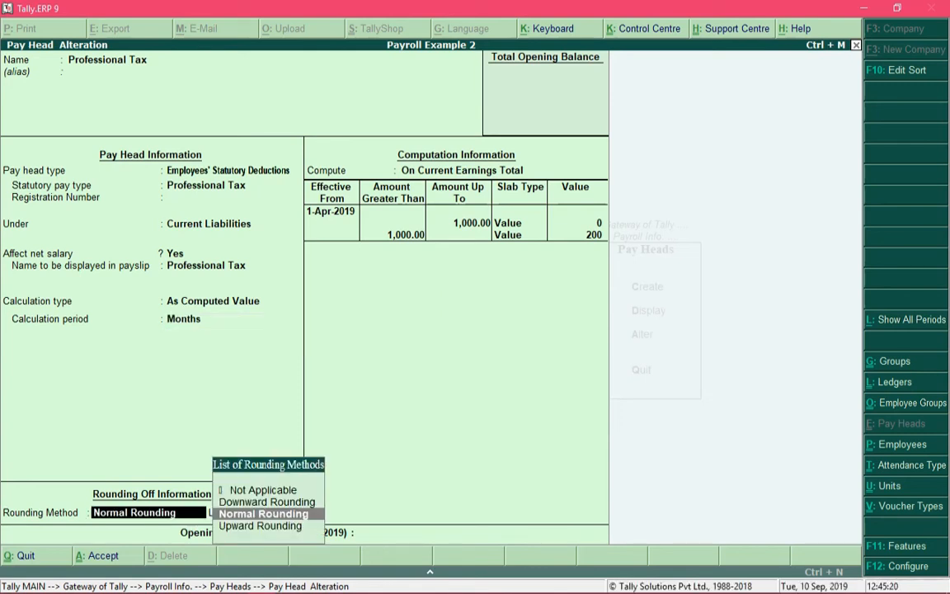
pyautogui.press('Return')
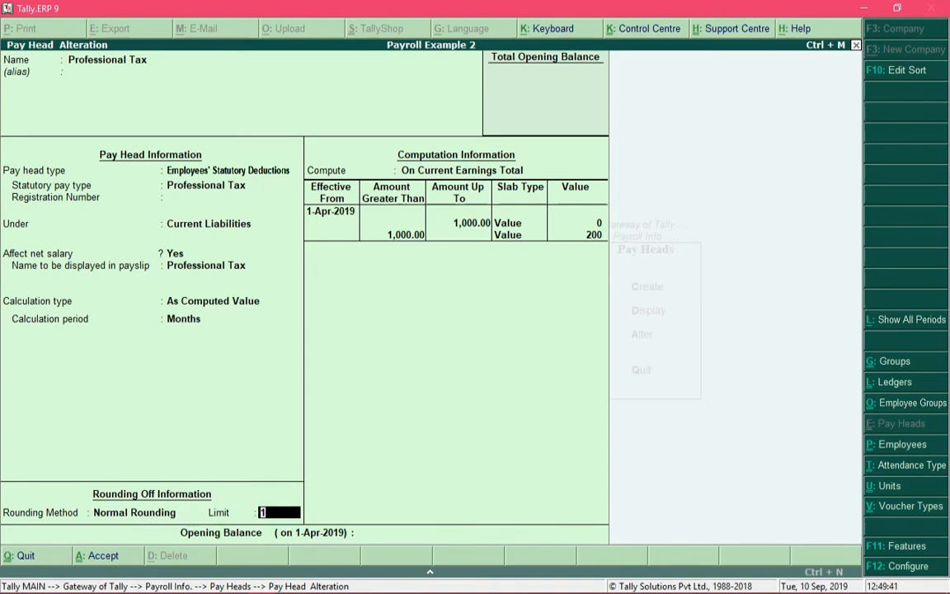
pyautogui.press('Return')
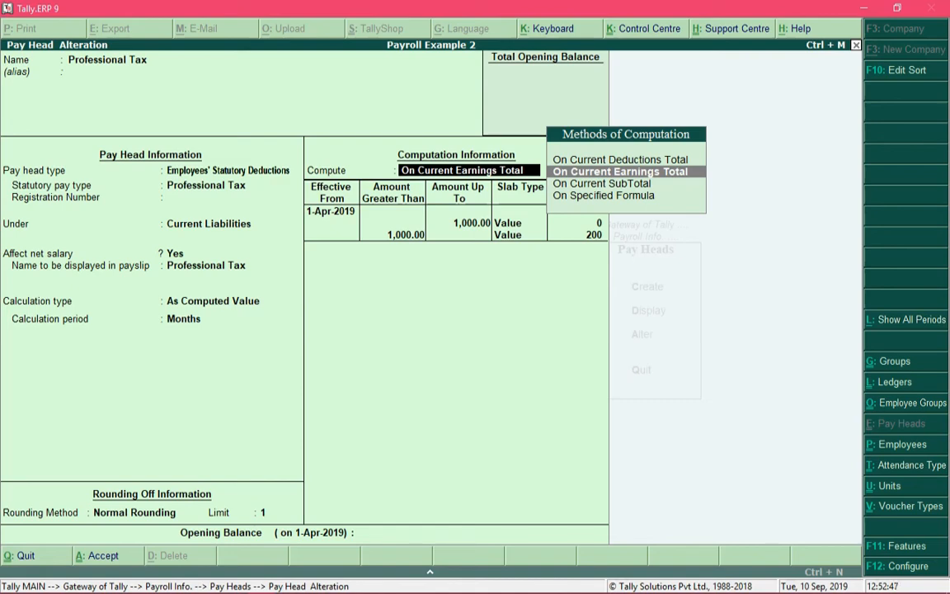
# Compute Professional Tax on Current Earnings Total from 1-Apr-2019, with a Value slab of 0 for amounts up to 1,000
pyautogui.press('Return')
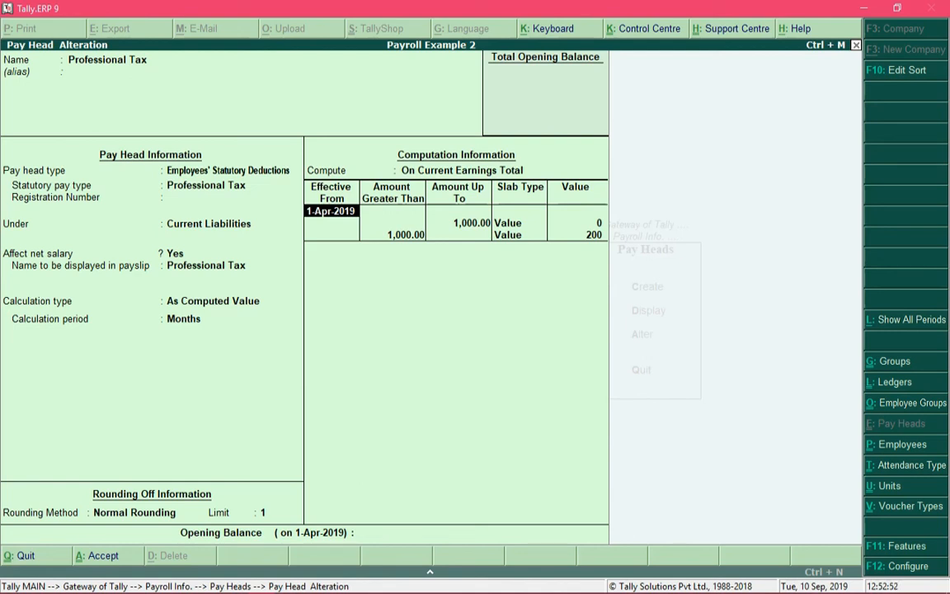
pyautogui.press('Return')
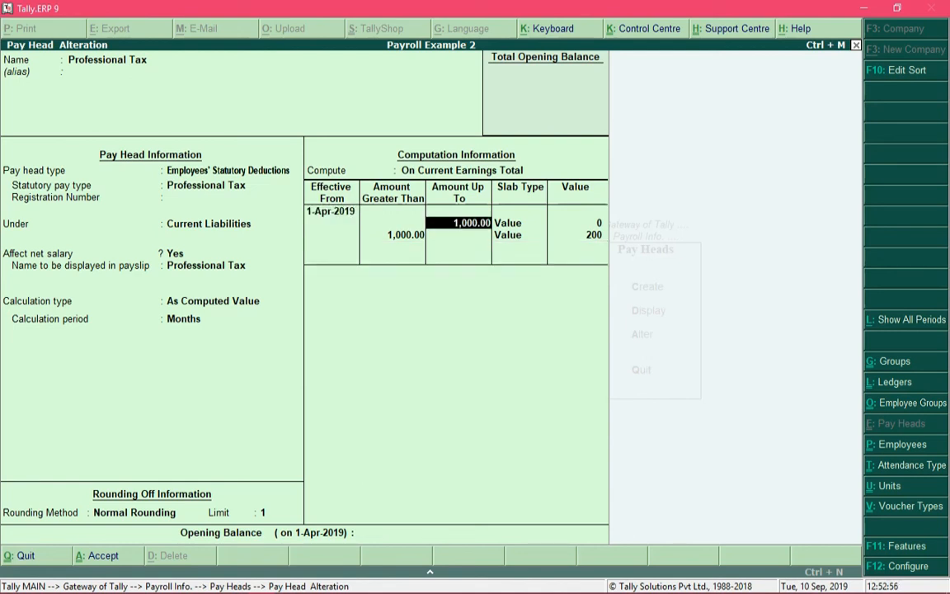
pyautogui.press('Return')
pyautogui.press('Return')
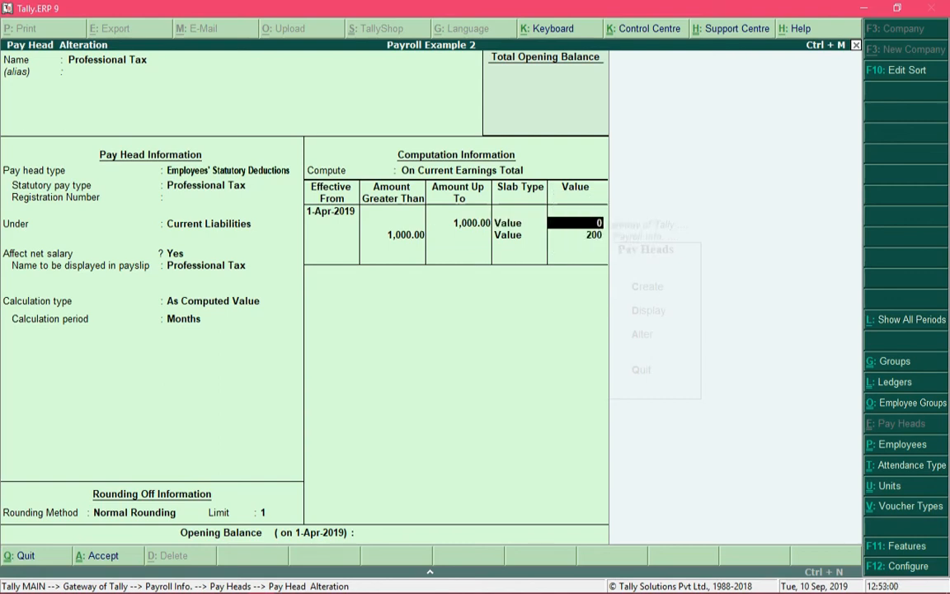
pyautogui.press('BackSpace')
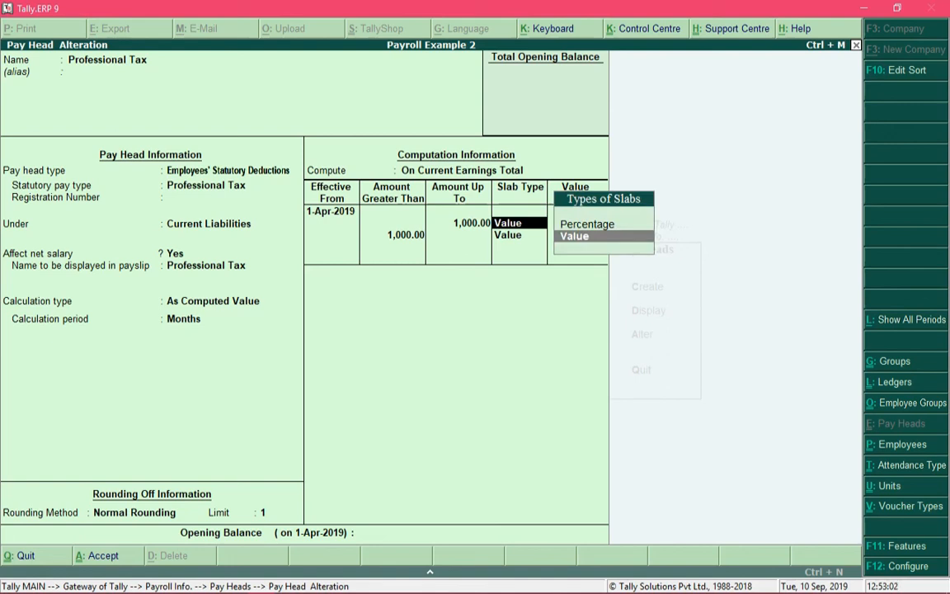
pyautogui.press('Up')
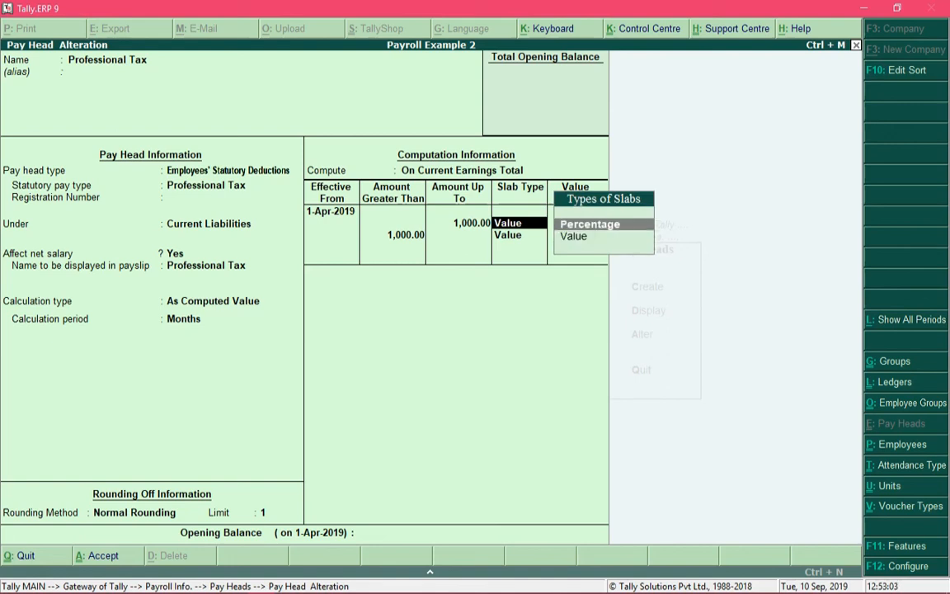
pyautogui.press('Down')
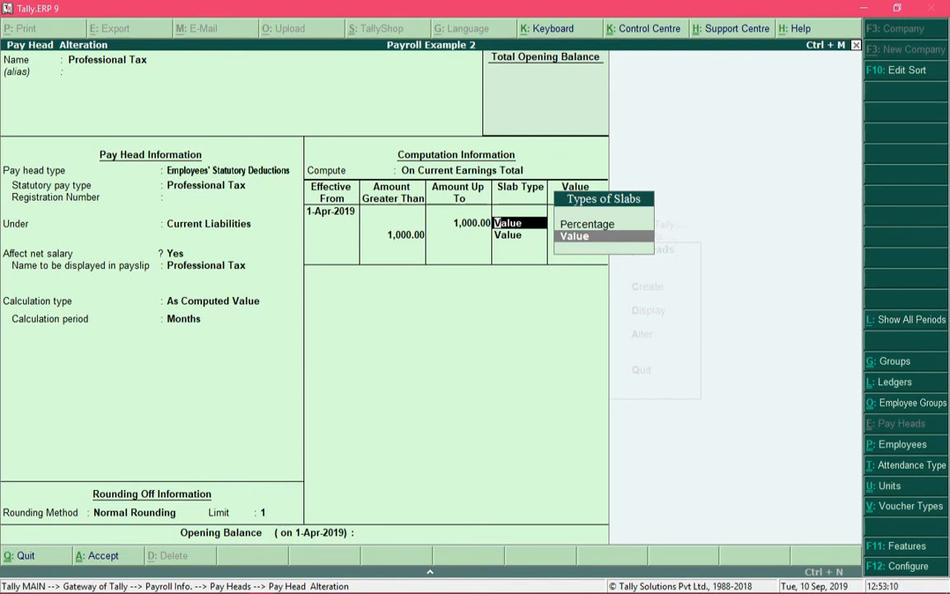
pyautogui.press('Return')
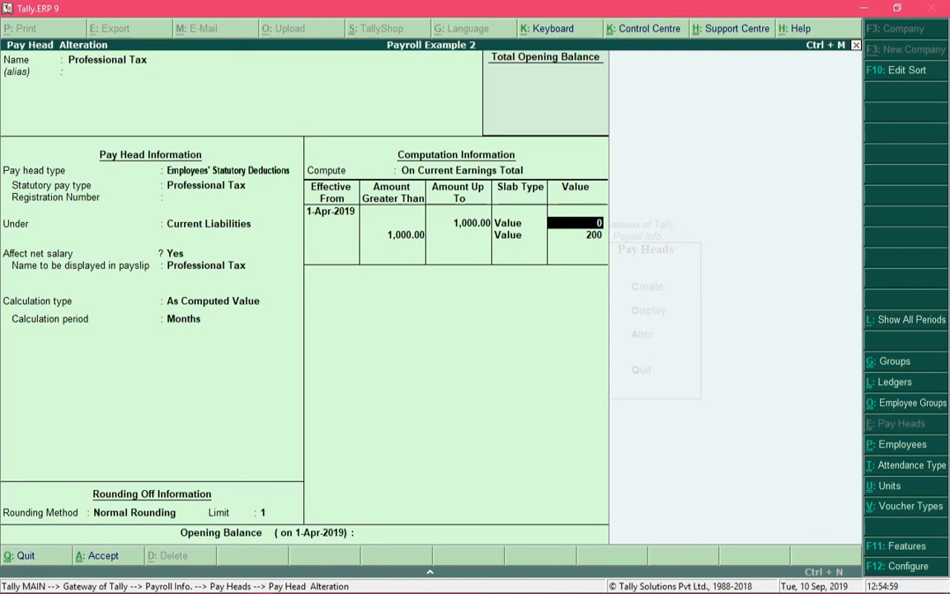
pyautogui.press('Return')
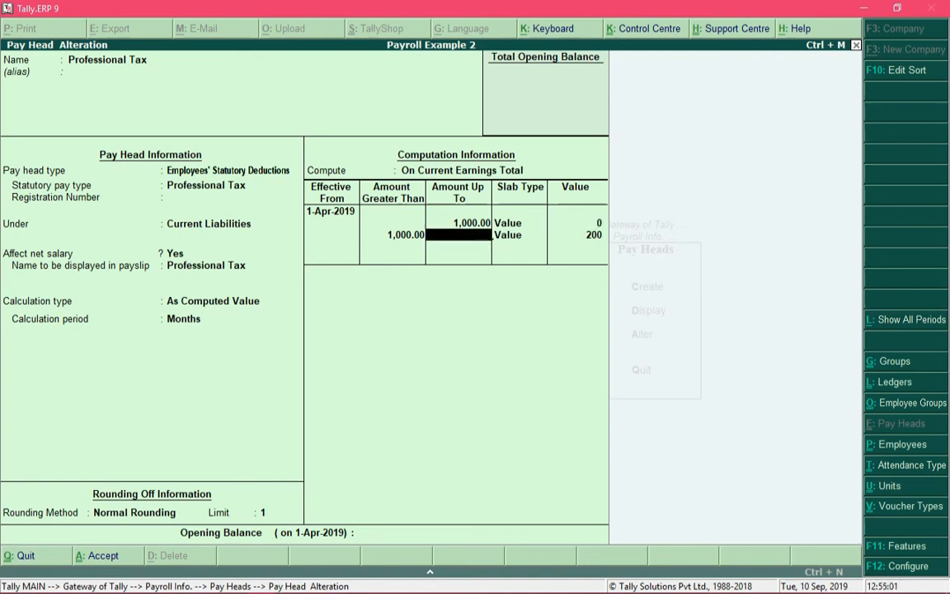
# Set the slab for amounts greater than 1,000 to a Value of 200 with no upper limit, and leave the opening balance blank
pyautogui.press('Return')
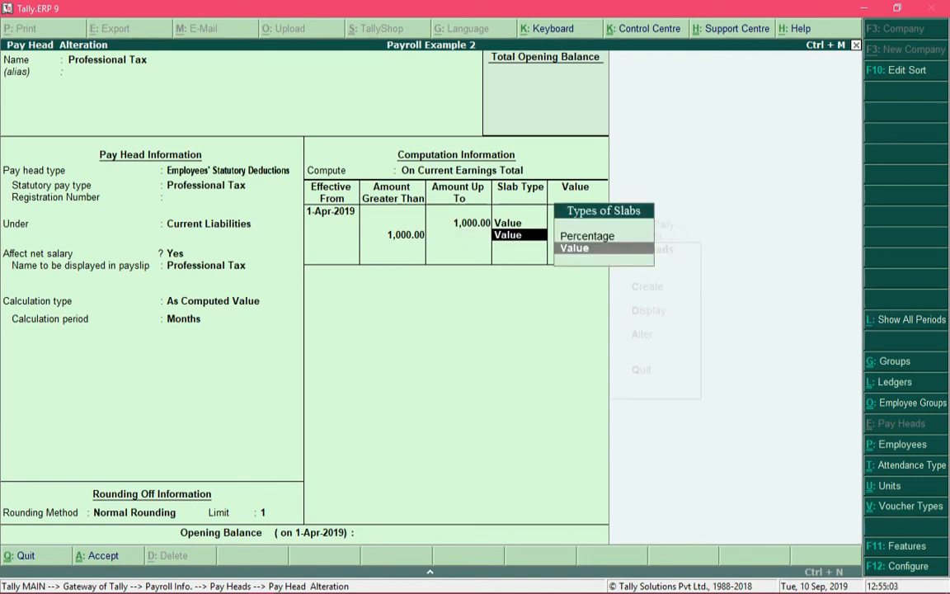
pyautogui.press('Return')
pyautogui.write('200')
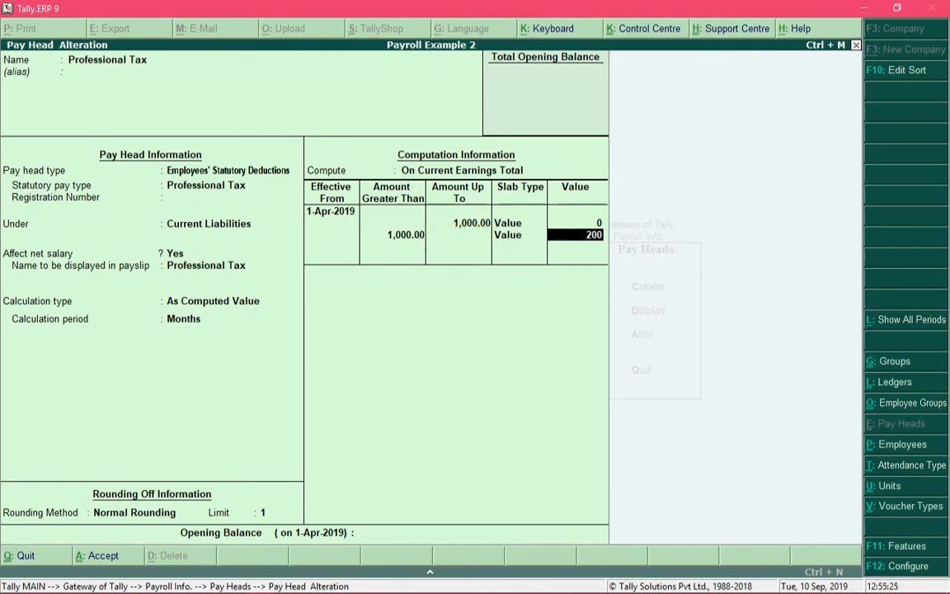
pyautogui.press('Return')
pyautogui.press('Return')
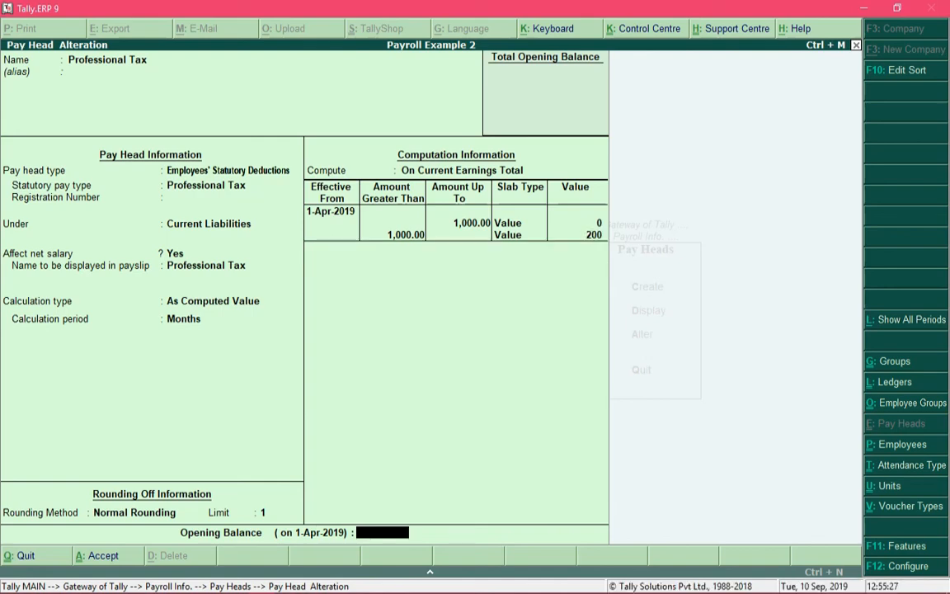
pyautogui.press('Return')
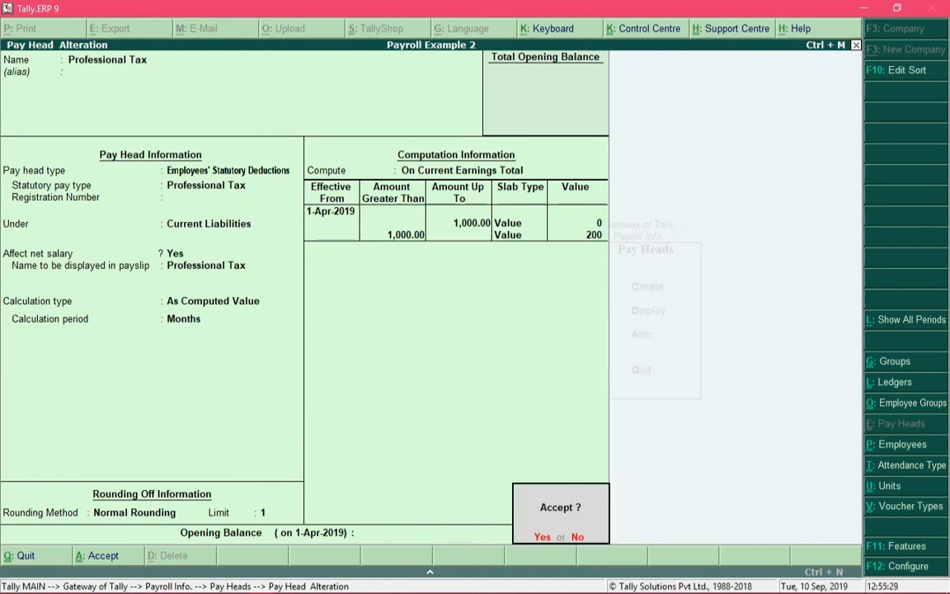